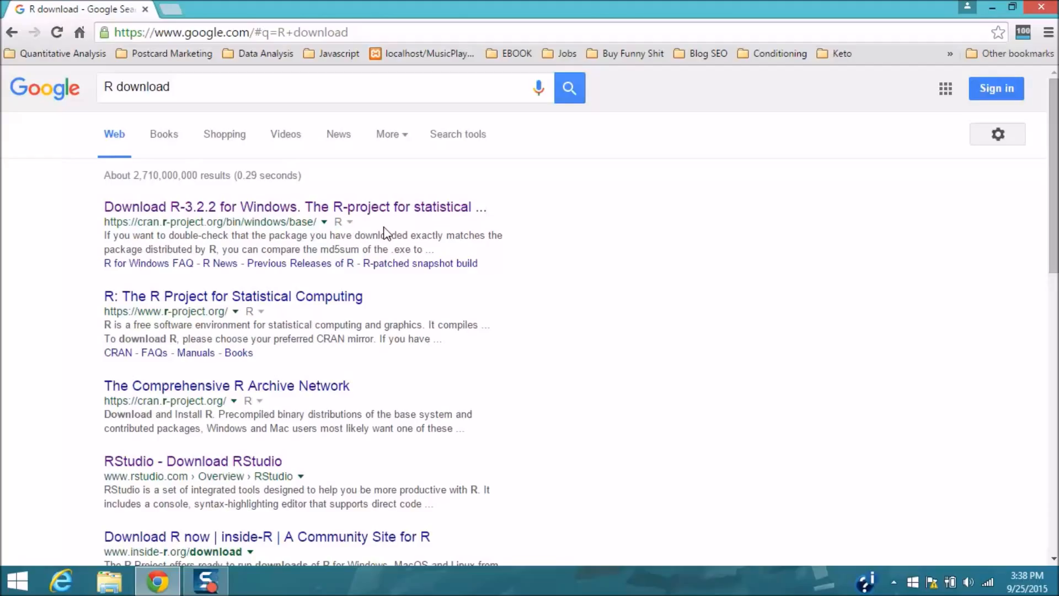
Step: Open the CRAN R-3.2.2 for Windows page from the search results and download the R 3.2.2 installer
left_click(383, 209)
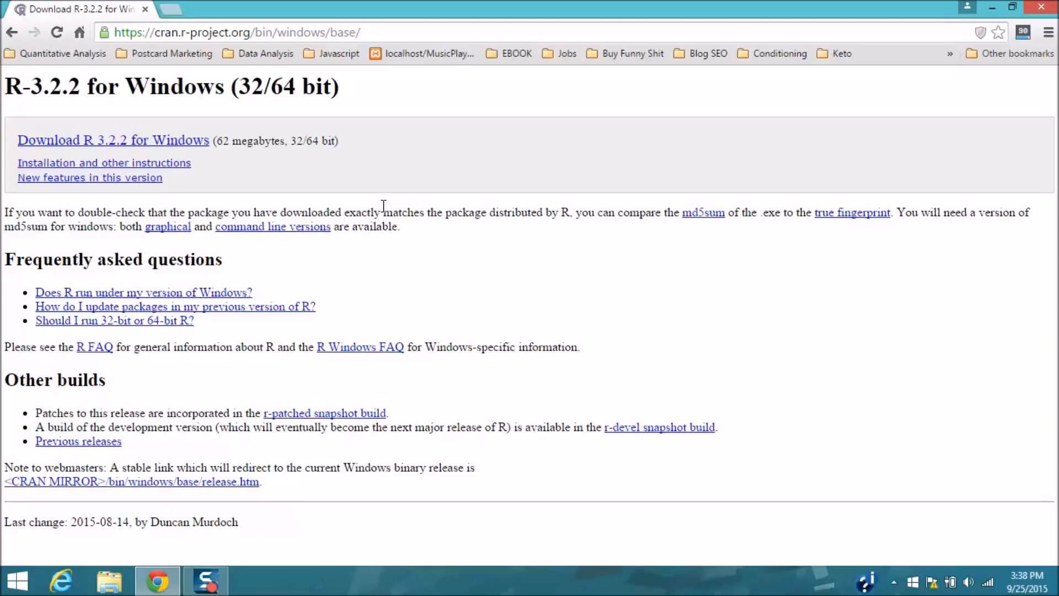
left_click(193, 147)
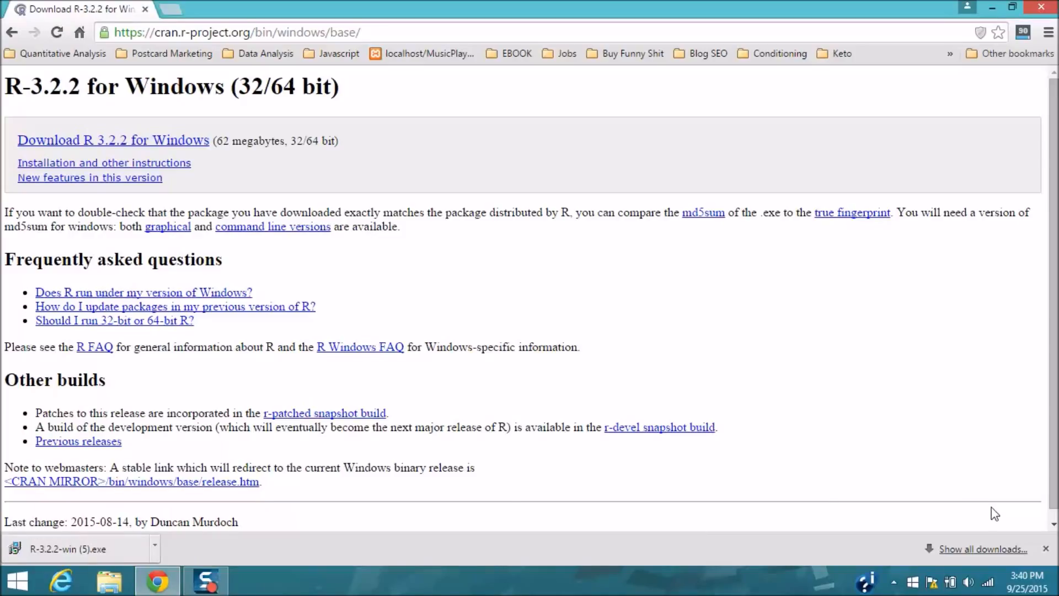
Step: Launch the downloaded R 3.2.2 installer, go through its setup in English up to the component selection, and exit without installing
left_click(95, 549)
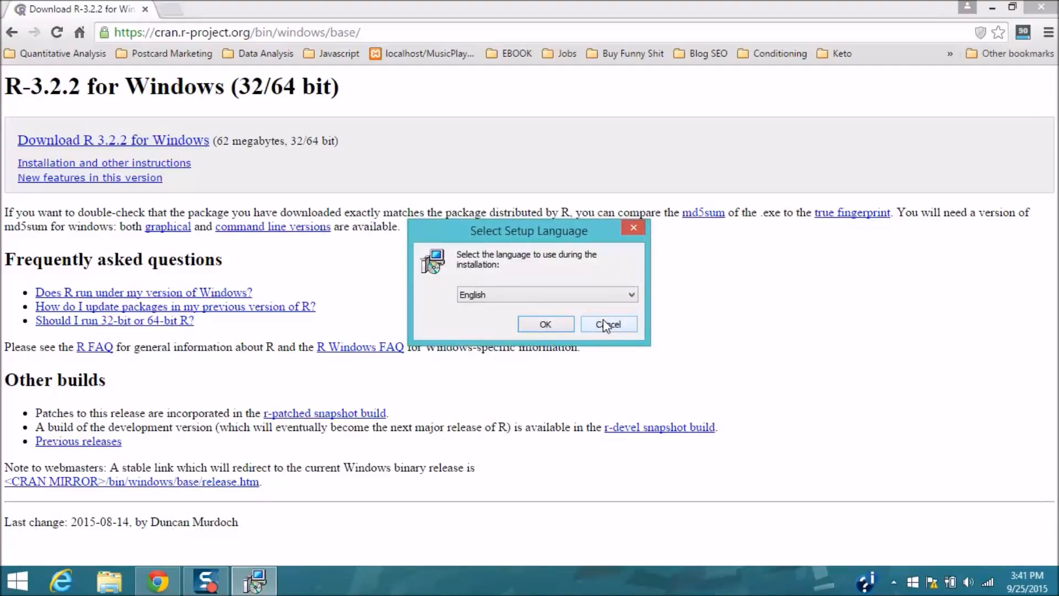
left_click(629, 295)
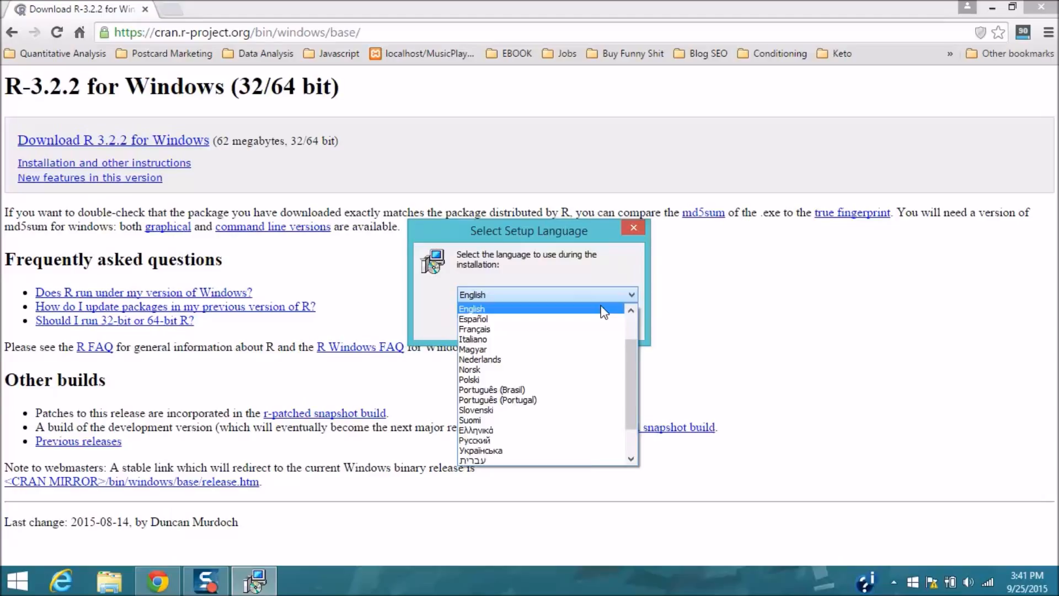
left_click(604, 310)
left_click(551, 325)
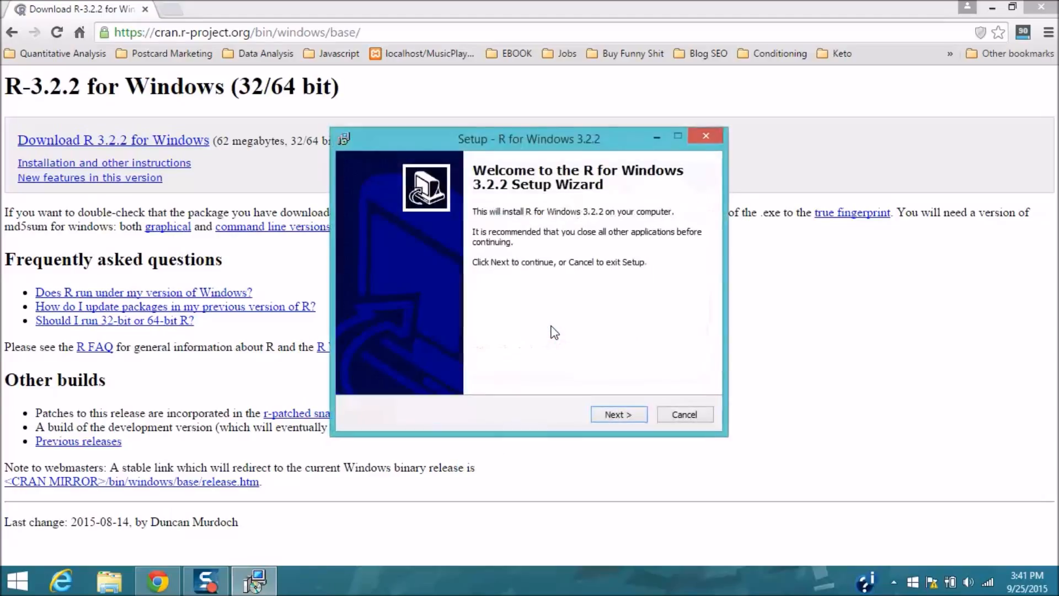
left_click(613, 414)
left_click(614, 415)
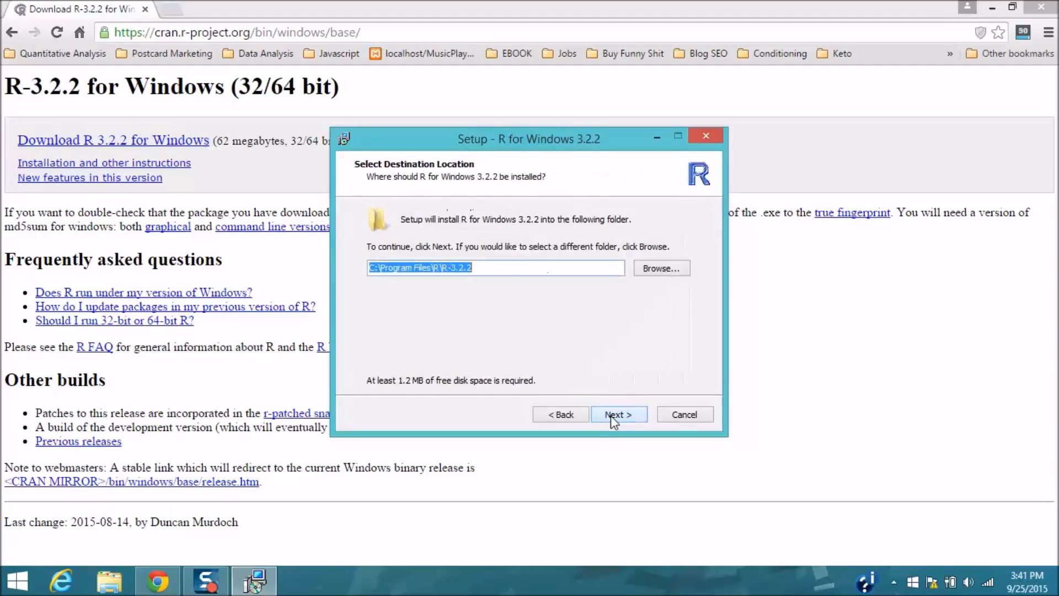
left_click(611, 416)
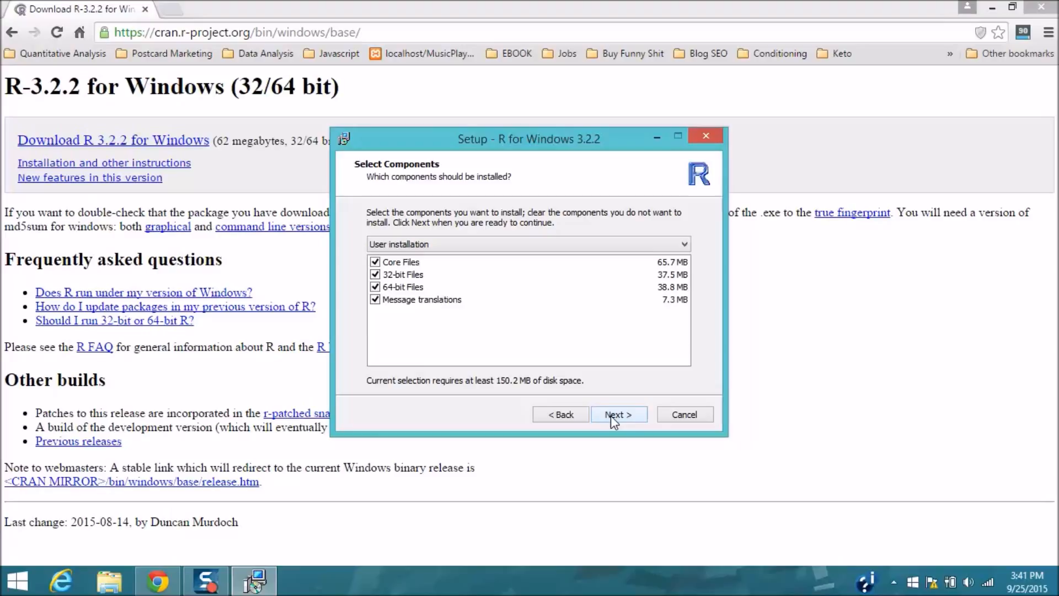
left_click(693, 421)
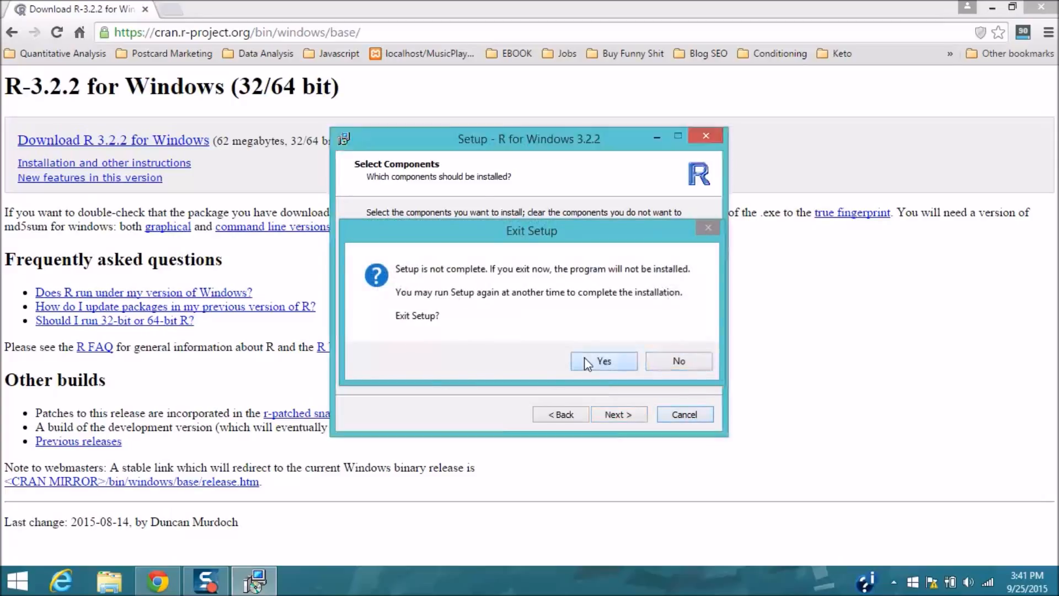
left_click(585, 361)
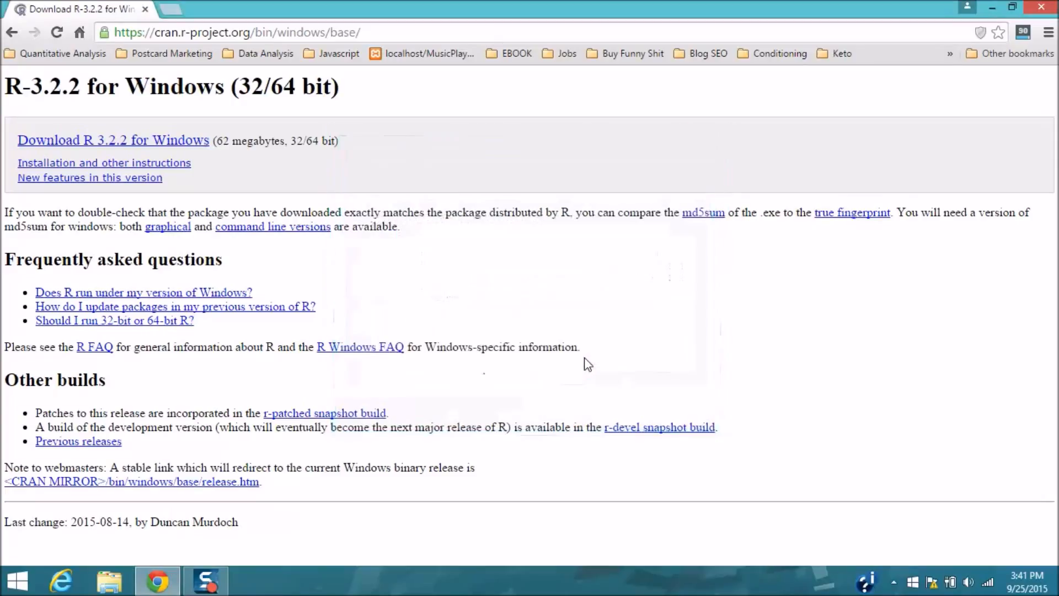
Step: Minimize the browser, search the Windows Start screen for "r", and return to the desktop
left_click(990, 9)
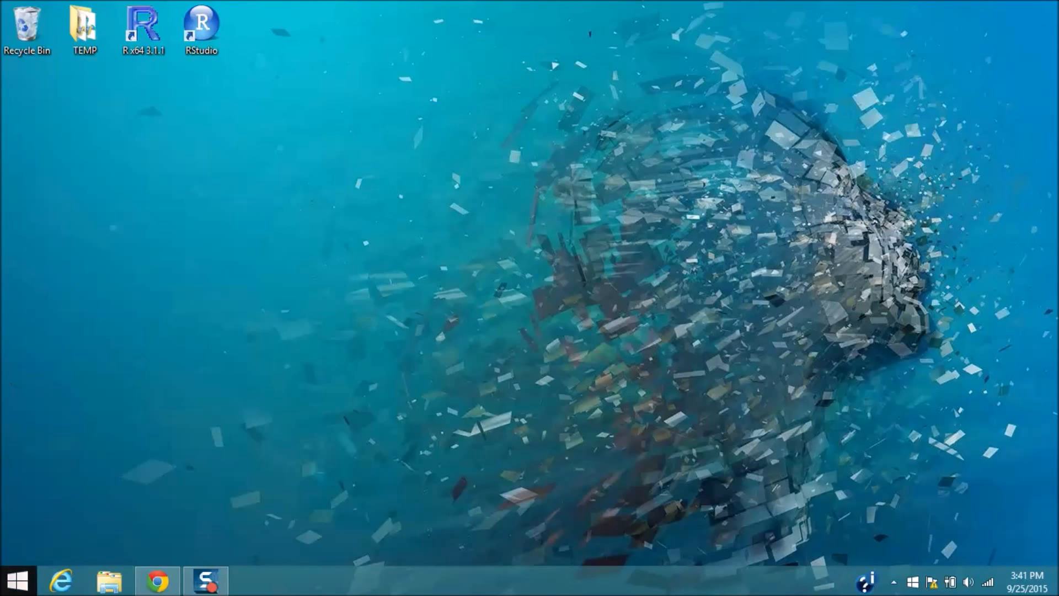
left_click(14, 581)
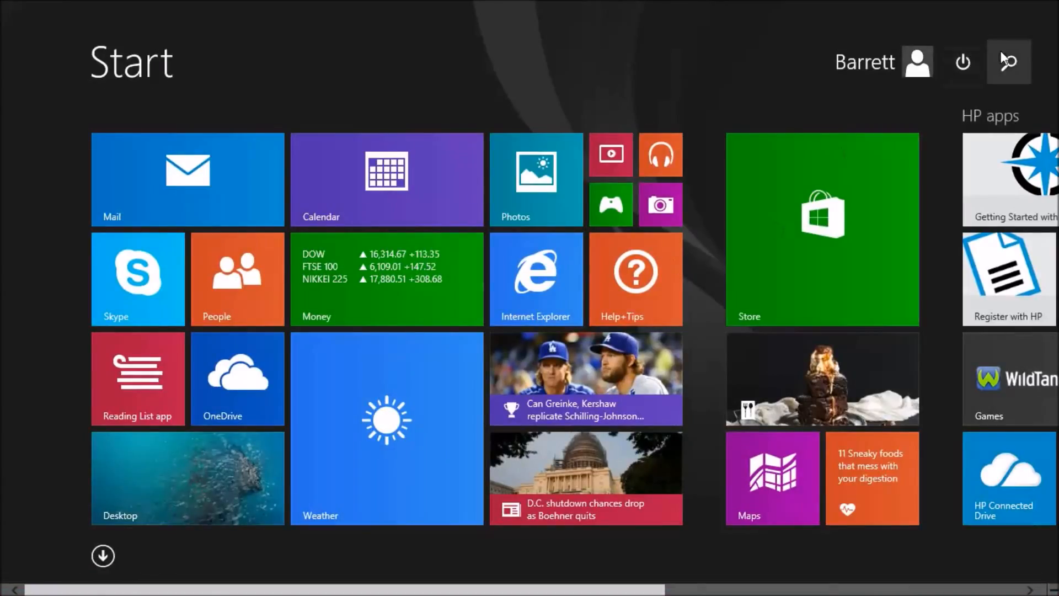
left_click(1011, 59)
type("r")
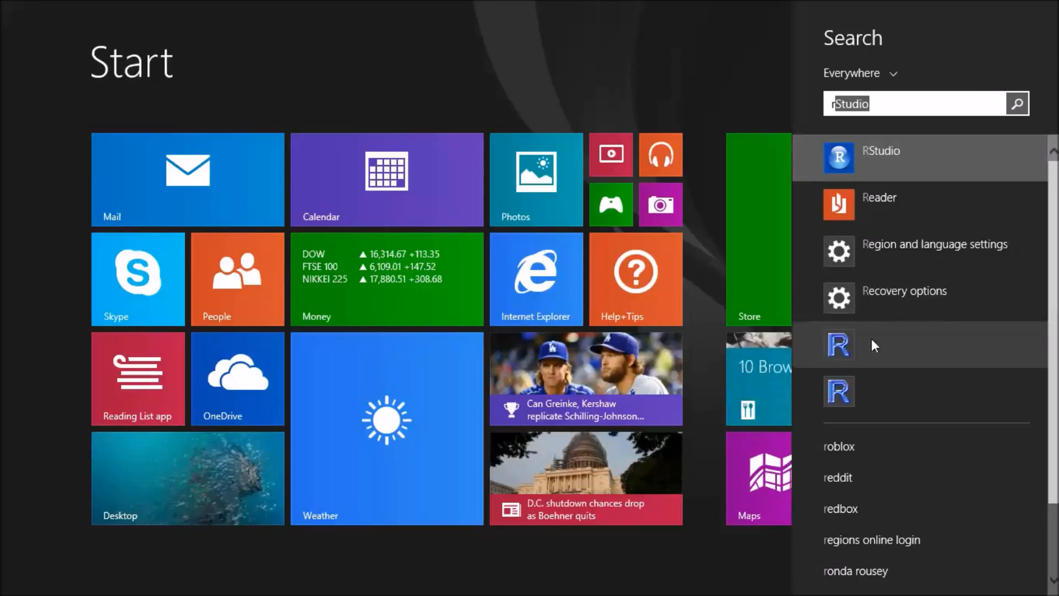
key("BackSpace")
key("BackSpace")
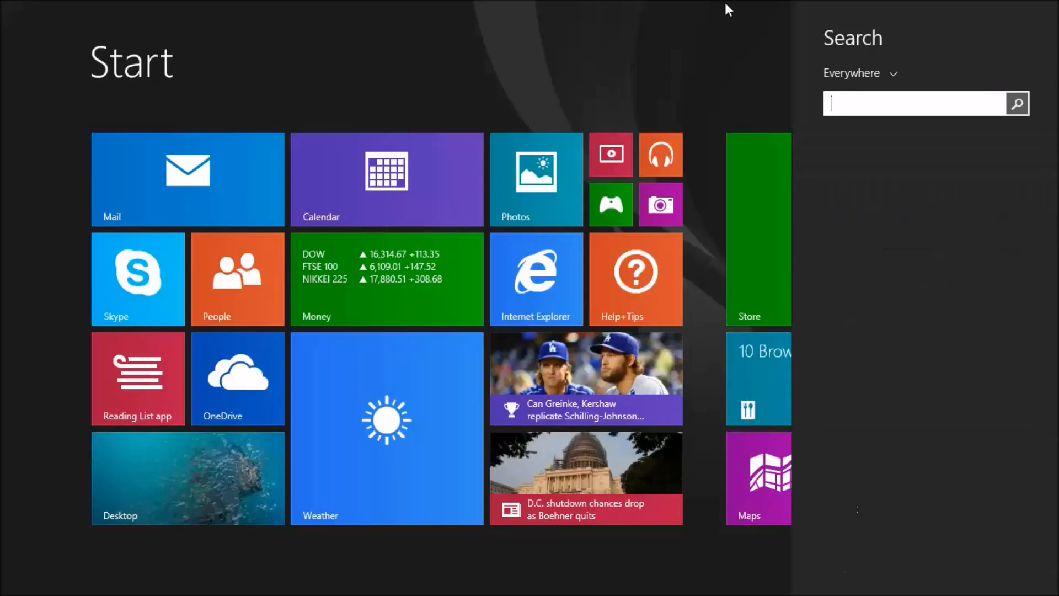
left_click(121, 503)
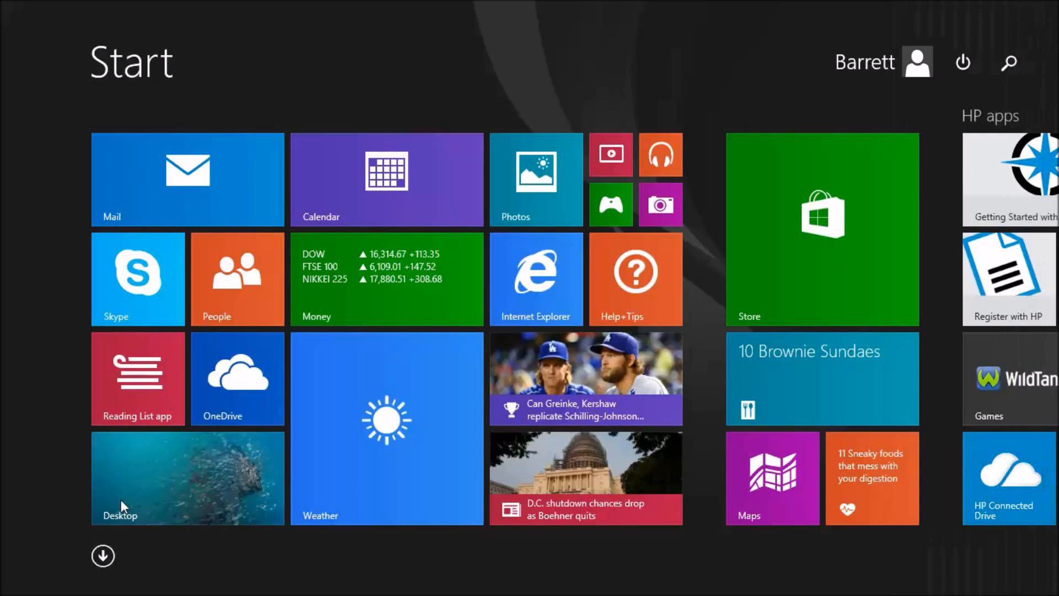
left_click(121, 503)
Step: Open R x64 3.1.1 from the desktop and evaluate 5+5 in the R console
double_click(143, 26)
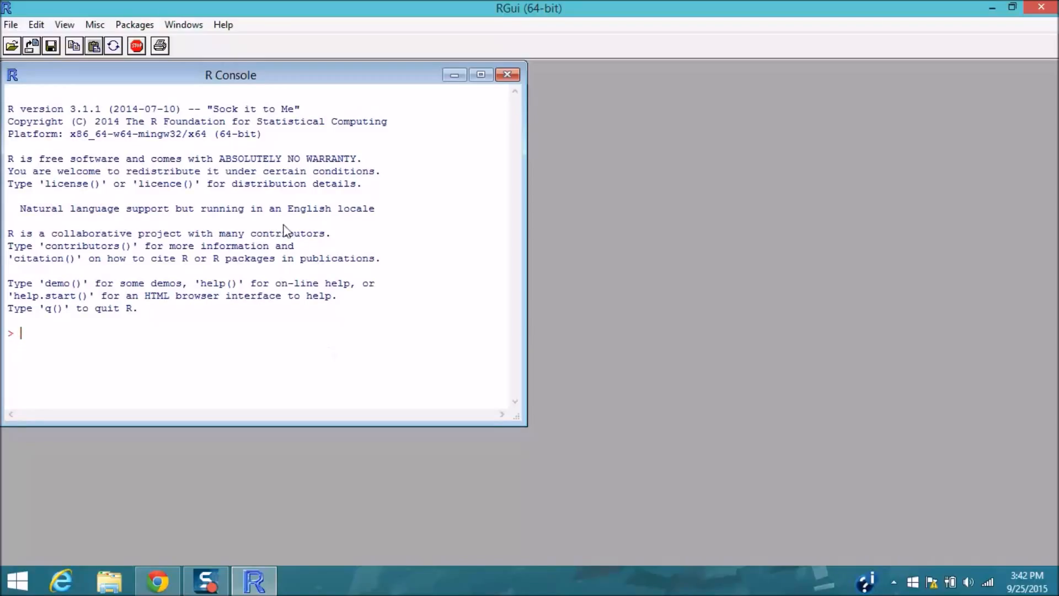
type("5+5")
key("Return")
Step: Create a new R script with 5+5 and 4+4 on separate lines, and run both lines in the console
left_click(11, 25)
left_click(22, 60)
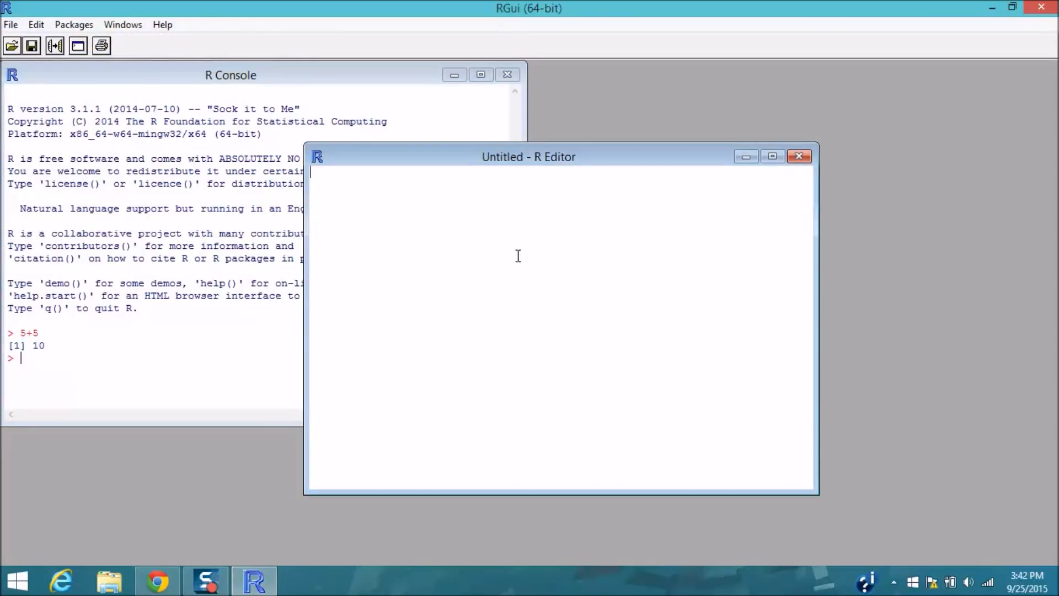
type("5+5")
key("Return")
type("4+4")
key("Return")
left_click_drag(366, 186, 310, 170)
left_click(55, 46)
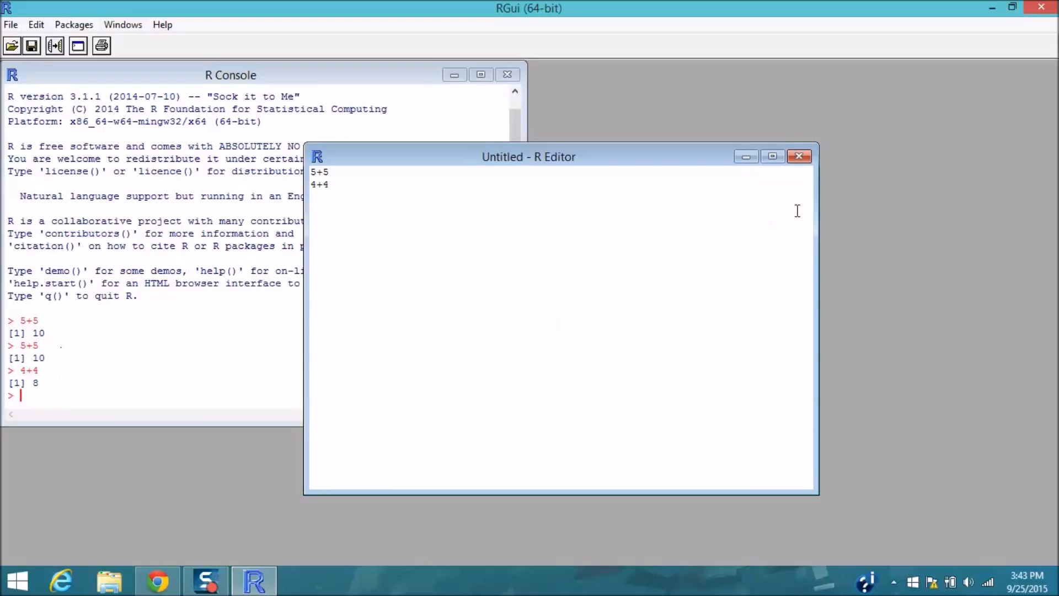
Step: Close the untitled script without saving its changes and quit R
left_click(799, 156)
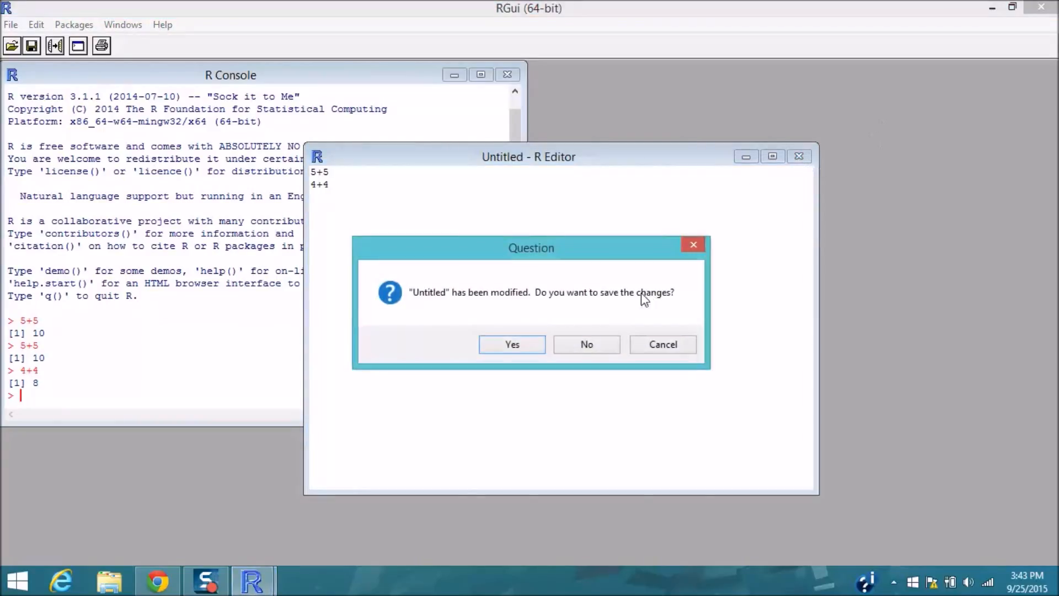
left_click(585, 345)
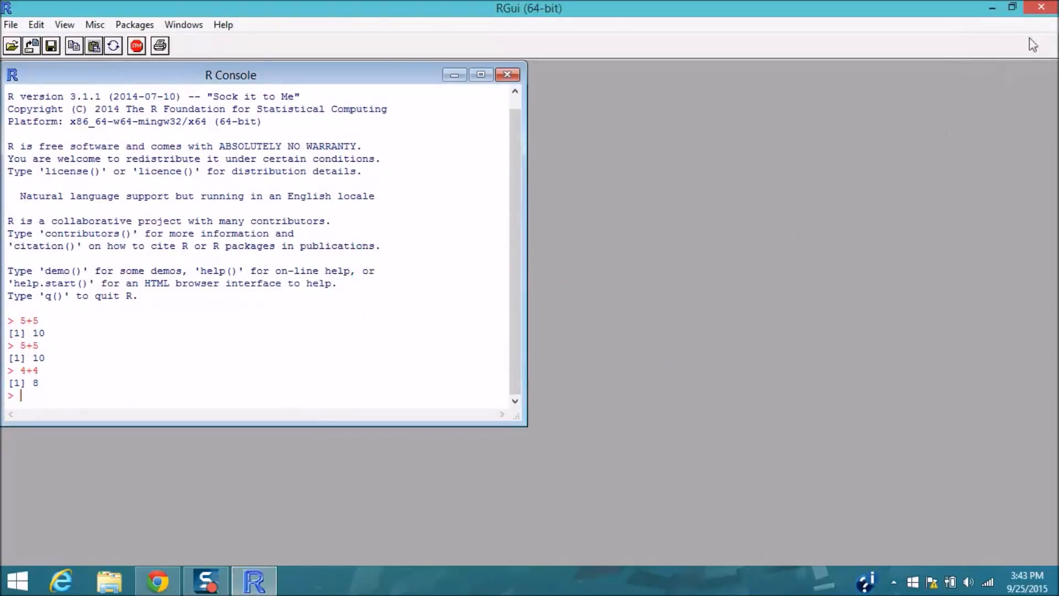
left_click(1044, 7)
left_click(541, 344)
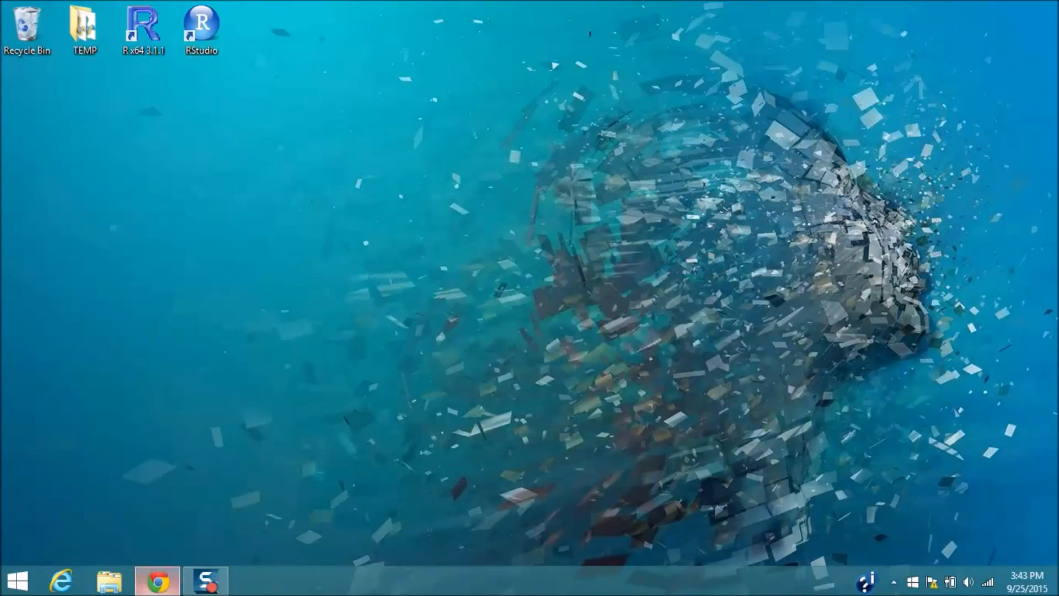
Step: Switch back to Chrome and search Google for "R studio download" in a new tab
left_click(160, 583)
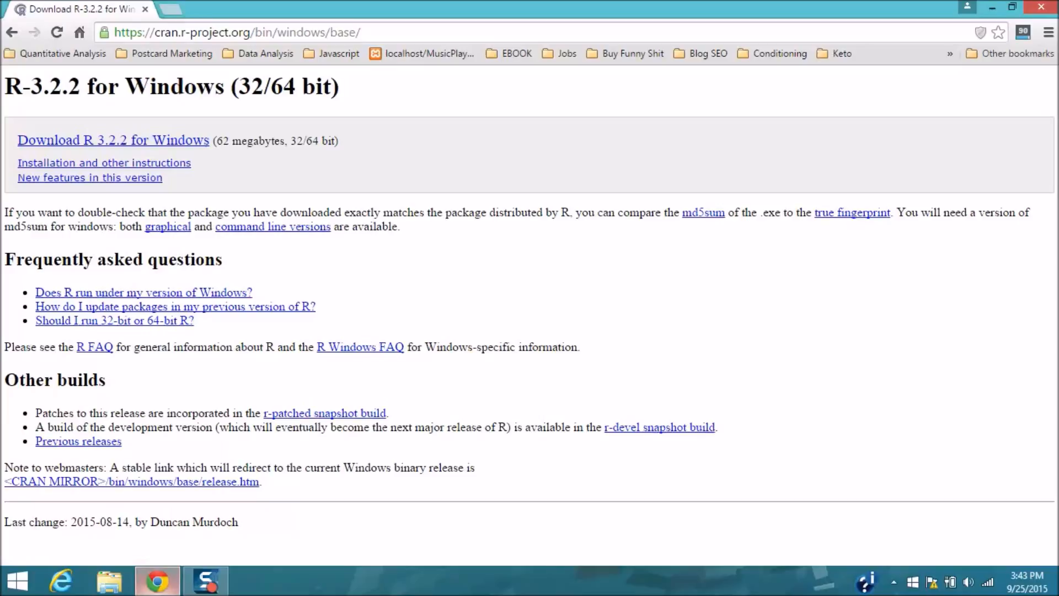
left_click(166, 11)
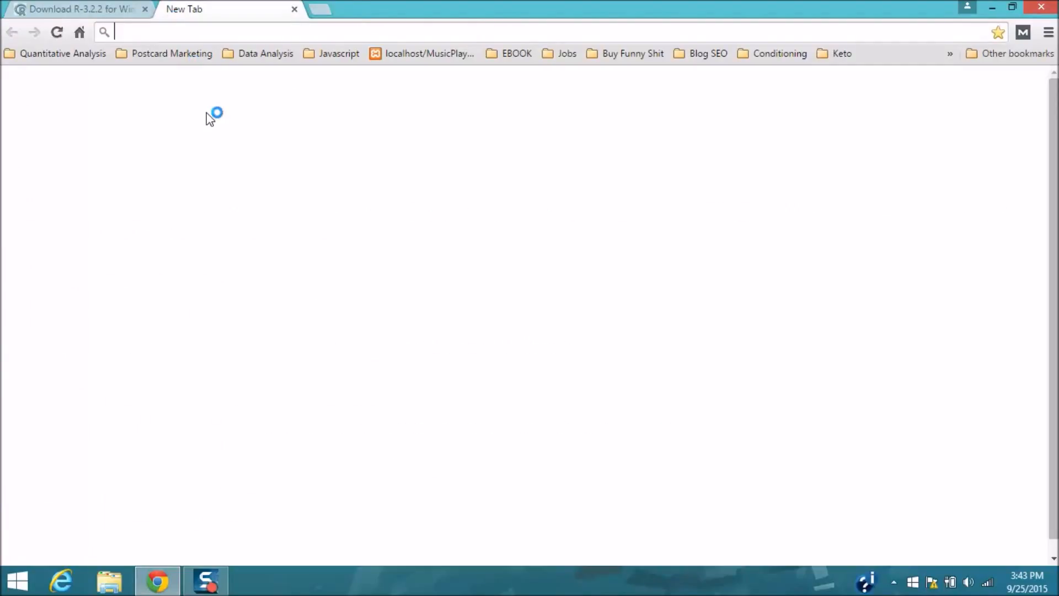
type("R")
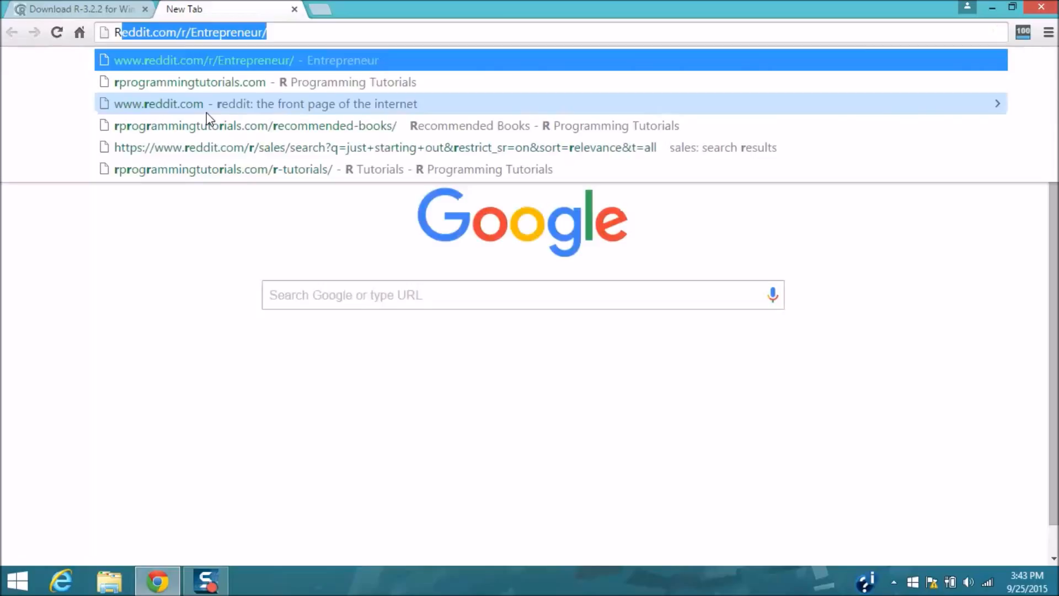
type("tudio do")
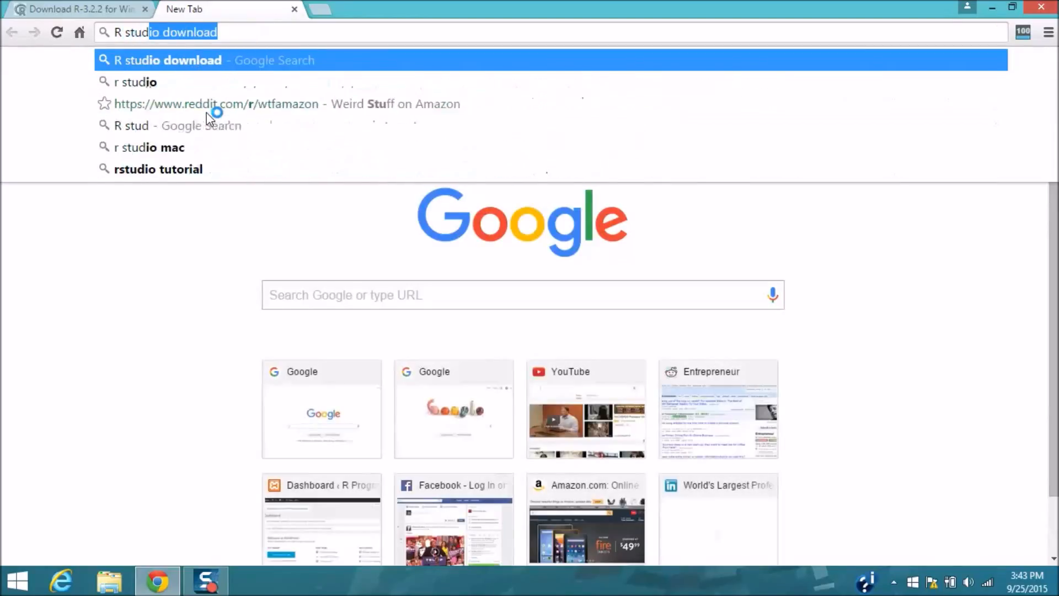
type("wnloa")
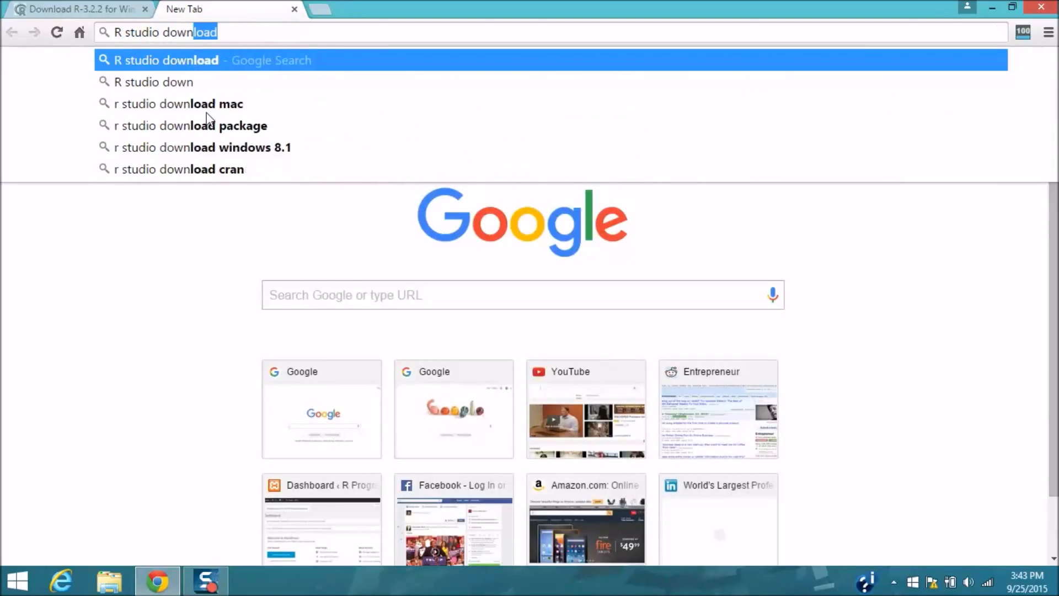
key("Return")
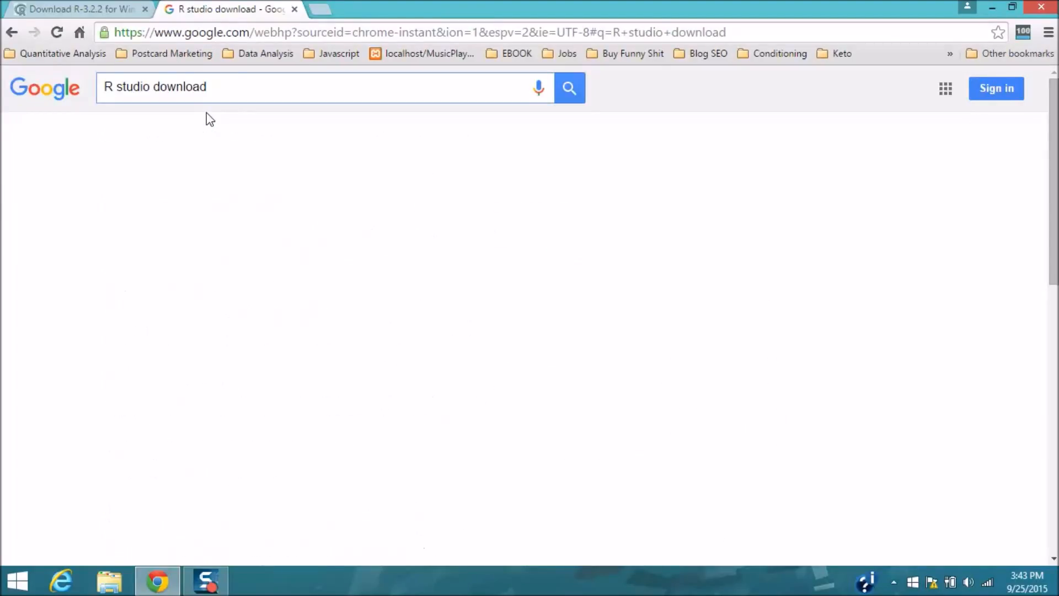
left_click(236, 83)
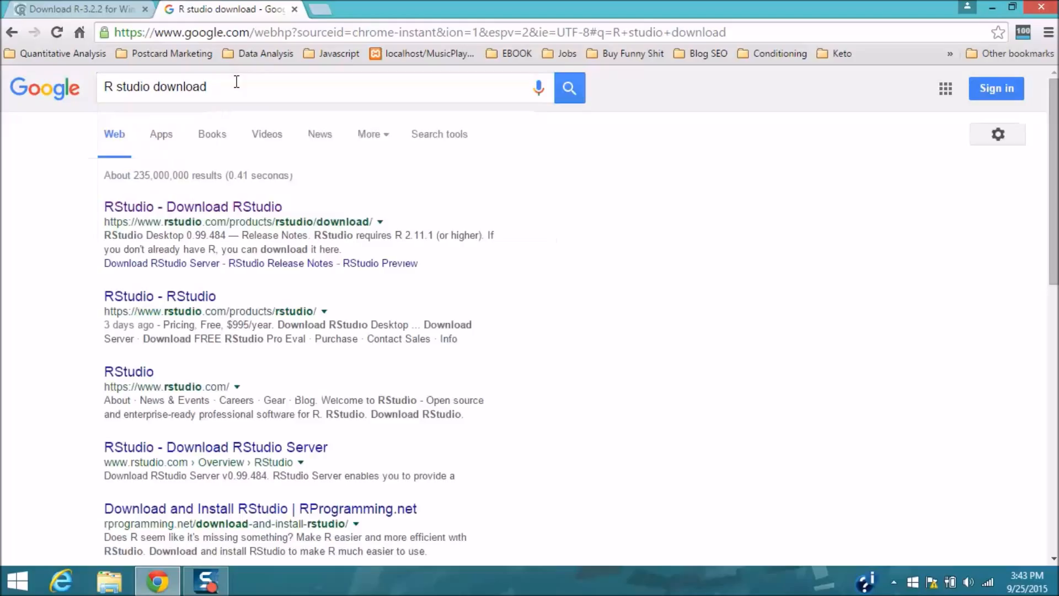
Step: Open the RStudio download page and download the RStudio 0.99.484 installer for Windows Vista/7/8/10
left_click(232, 212)
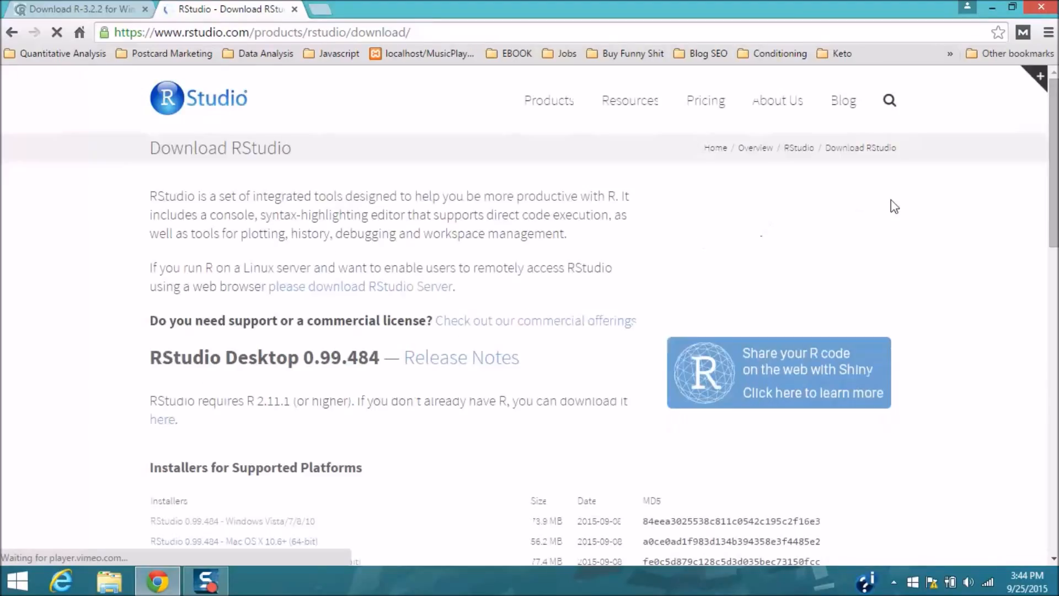
left_click_drag(1051, 157, 1042, 197)
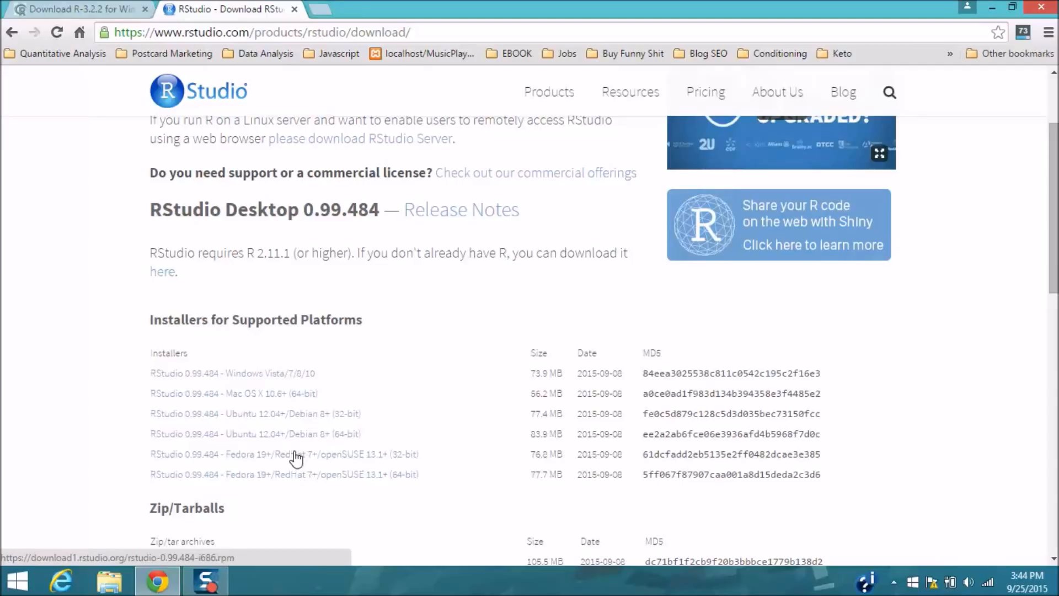
left_click(303, 373)
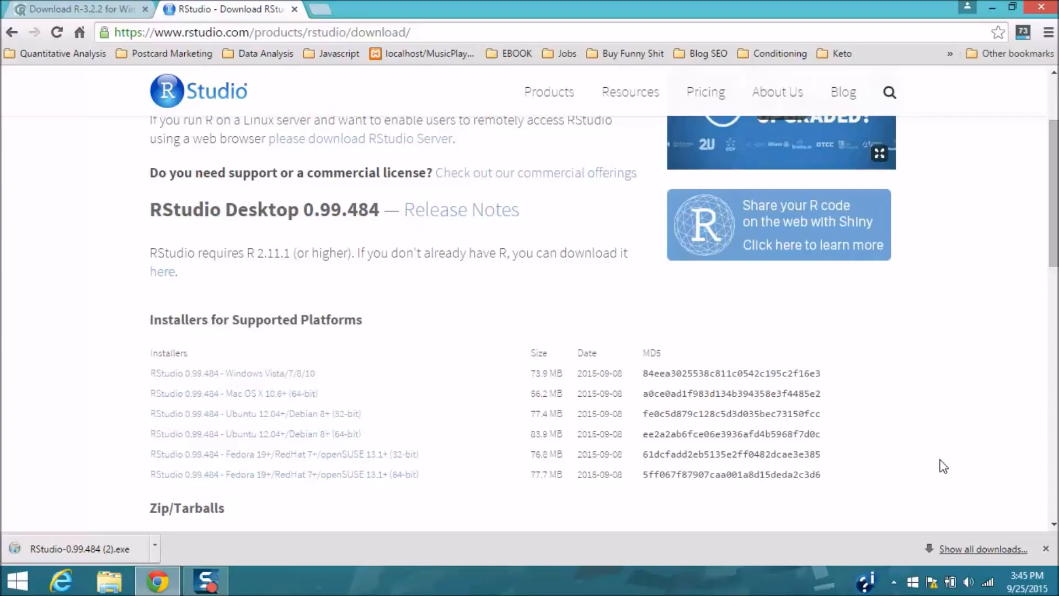
Step: Launch the RStudio installer, go through its setup up to the Start Menu folder choice, and quit without installing
left_click(111, 550)
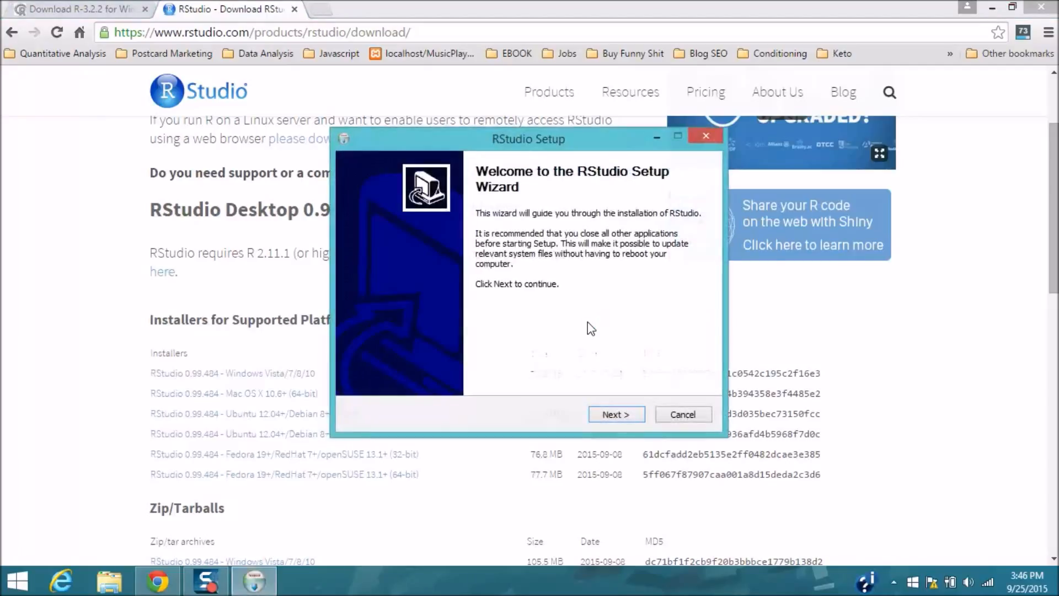
left_click(604, 414)
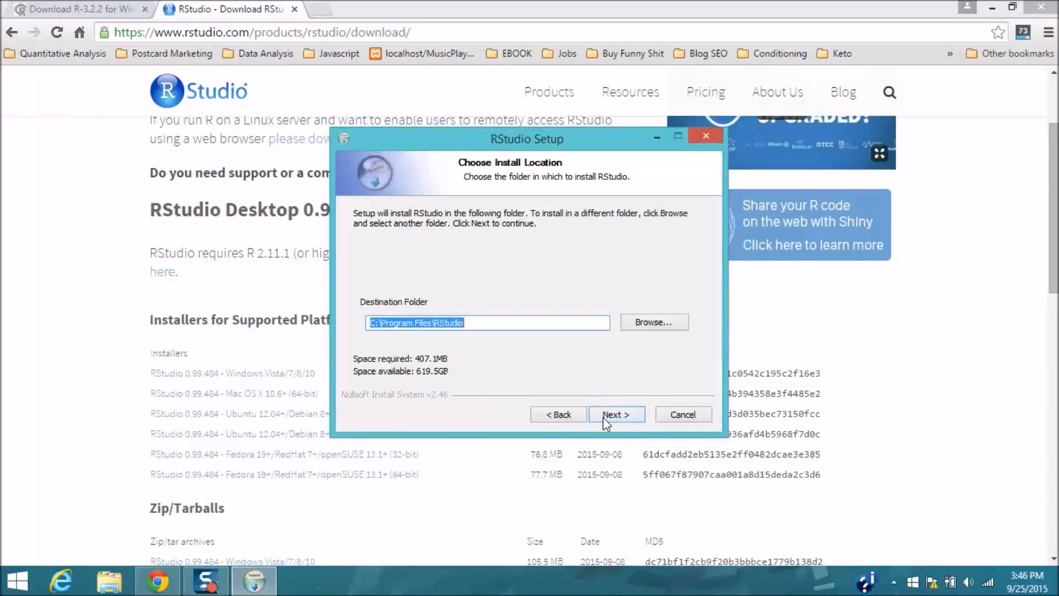
left_click(603, 415)
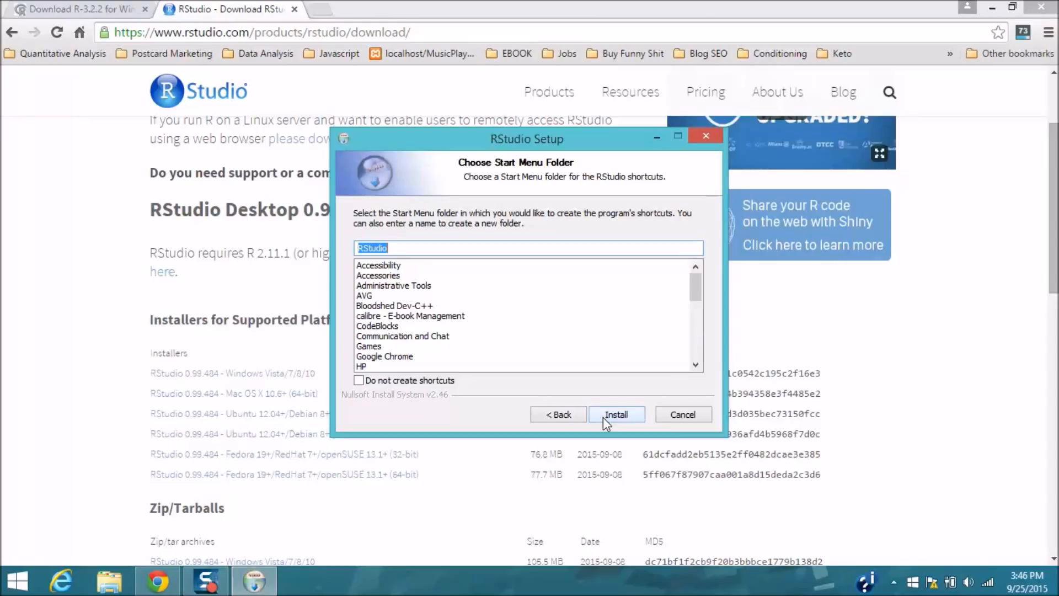
left_click(683, 415)
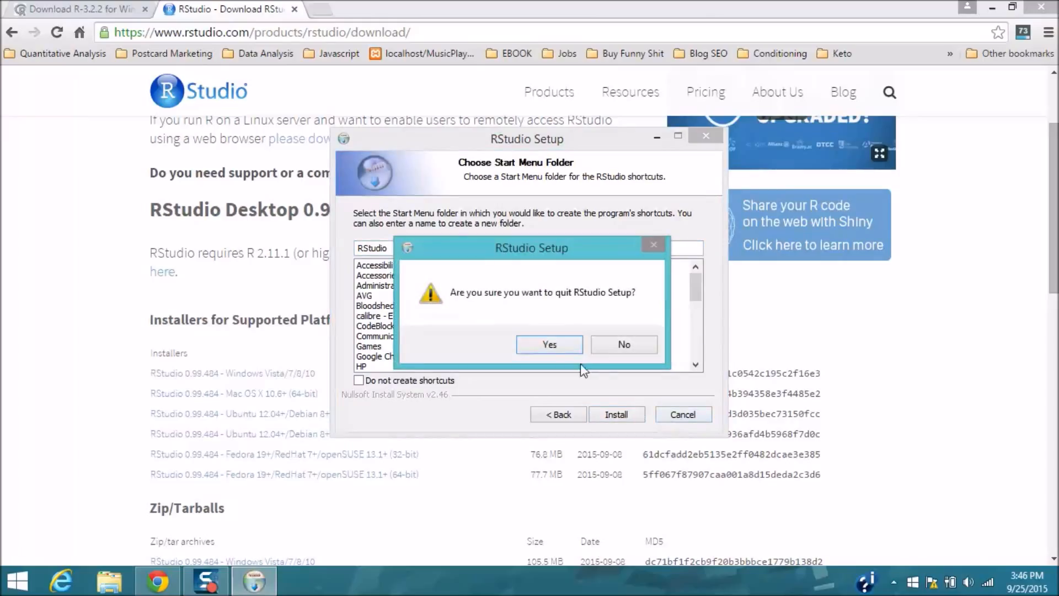
left_click(549, 344)
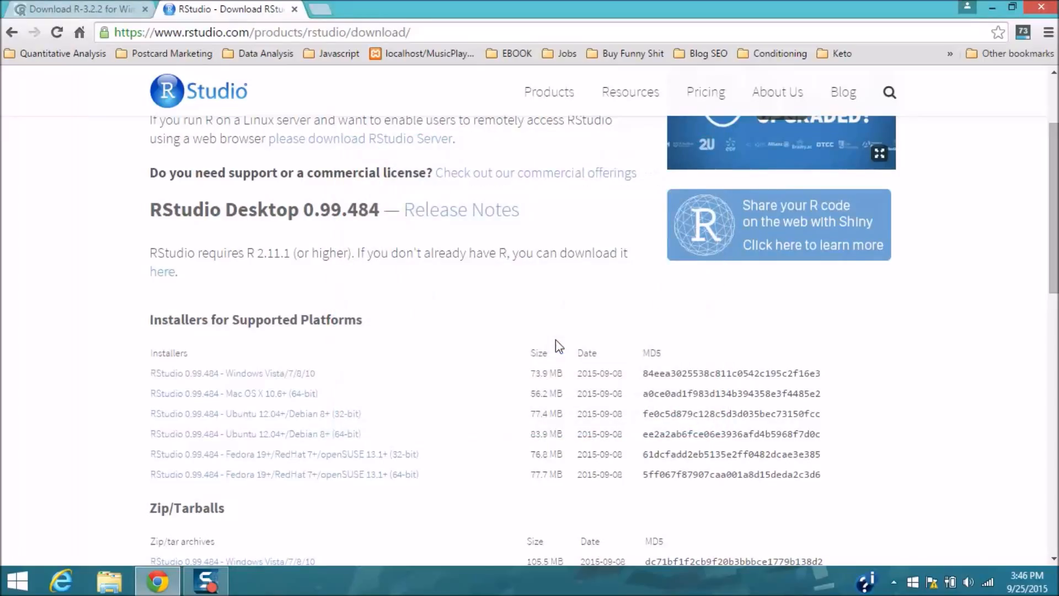
Step: Minimise the browser, search Windows for "rstudio" to locate the program, and return to the desktop to launch RStudio
left_click(992, 6)
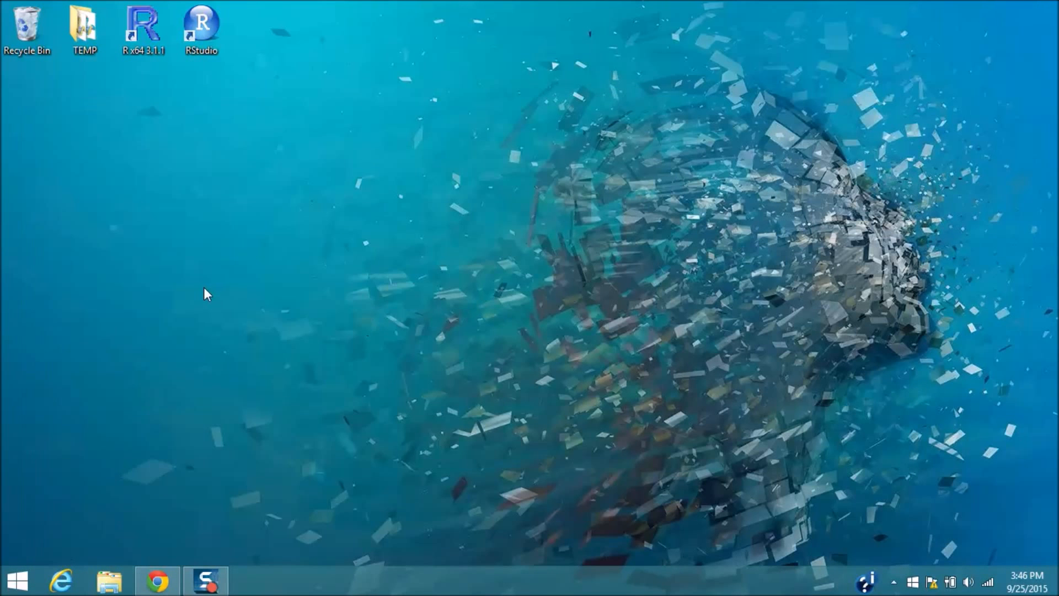
left_click(3, 586)
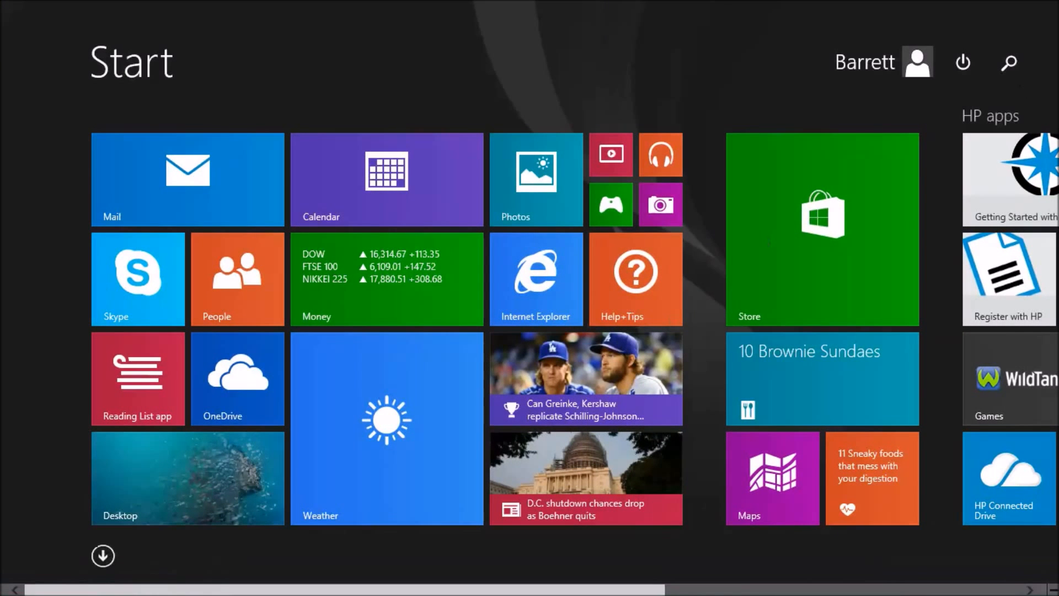
left_click(1013, 56)
type("rstudio")
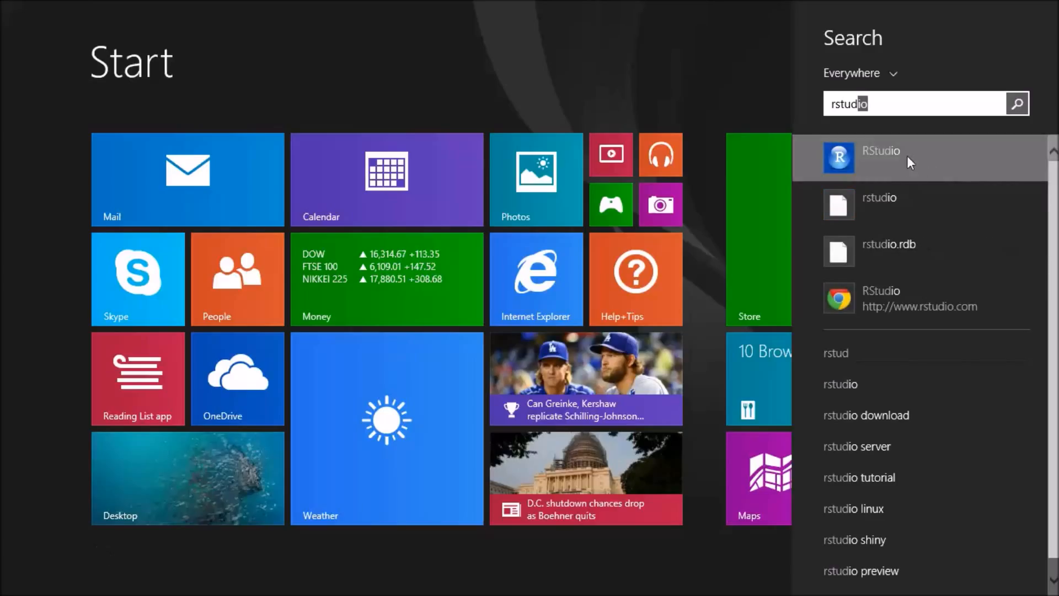
left_click(161, 443)
left_click(164, 448)
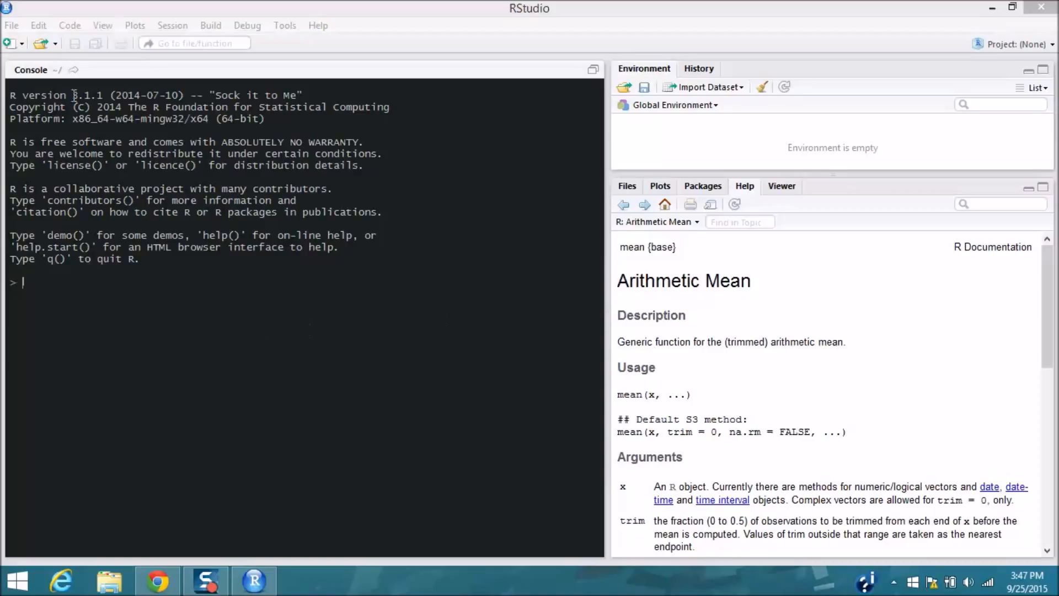
Step: Calculate 5 + 5 and 4 + 4 in the RStudio console
left_click(103, 277)
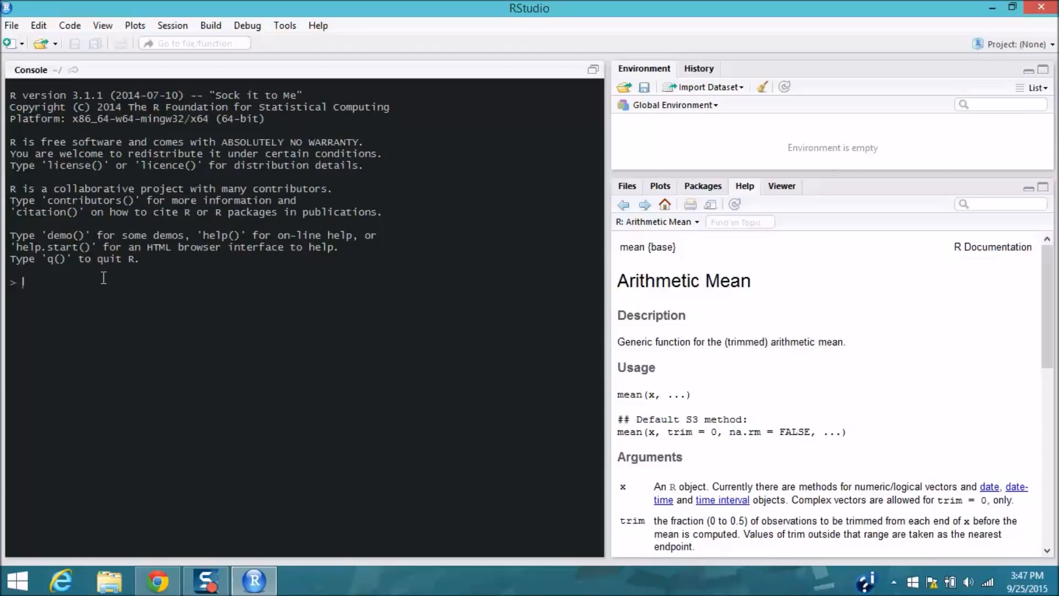
type("5 + 5")
key("Return")
type("4 + 4")
key("Return")
Step: Create a new R script containing the lines 4+4, 5+6 and 1 + 1 + 1
left_click(10, 47)
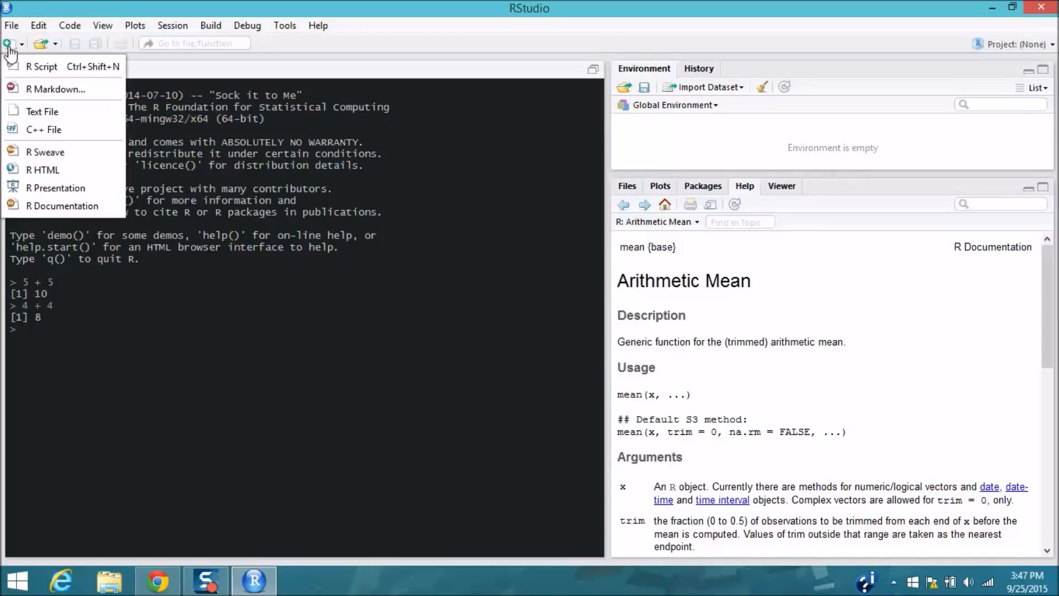
left_click(33, 64)
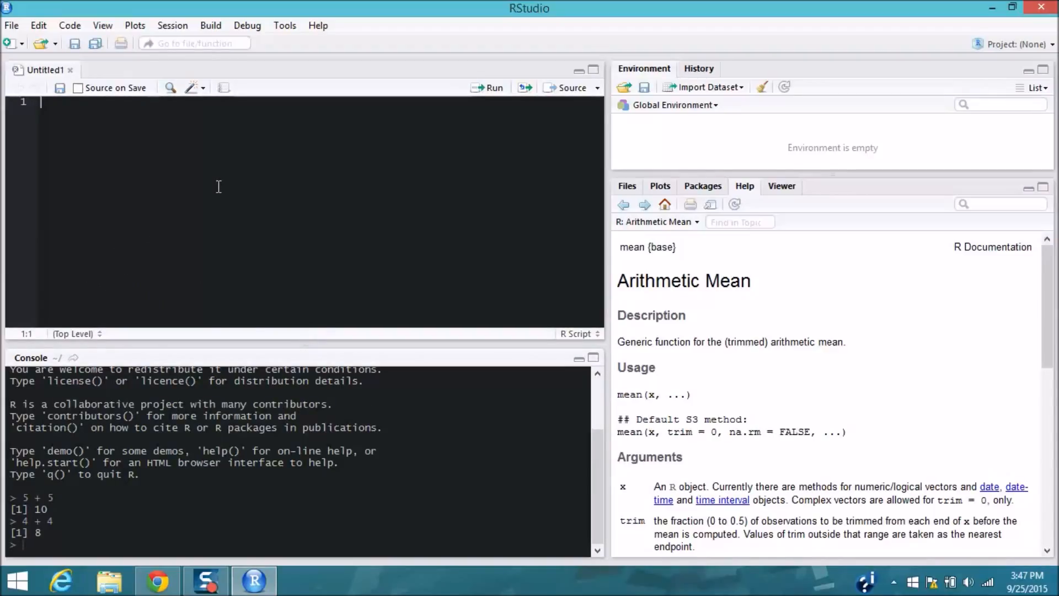
type("4+4")
key("Return")
type("5+6")
key("Return")
type("1 + 1 + 1")
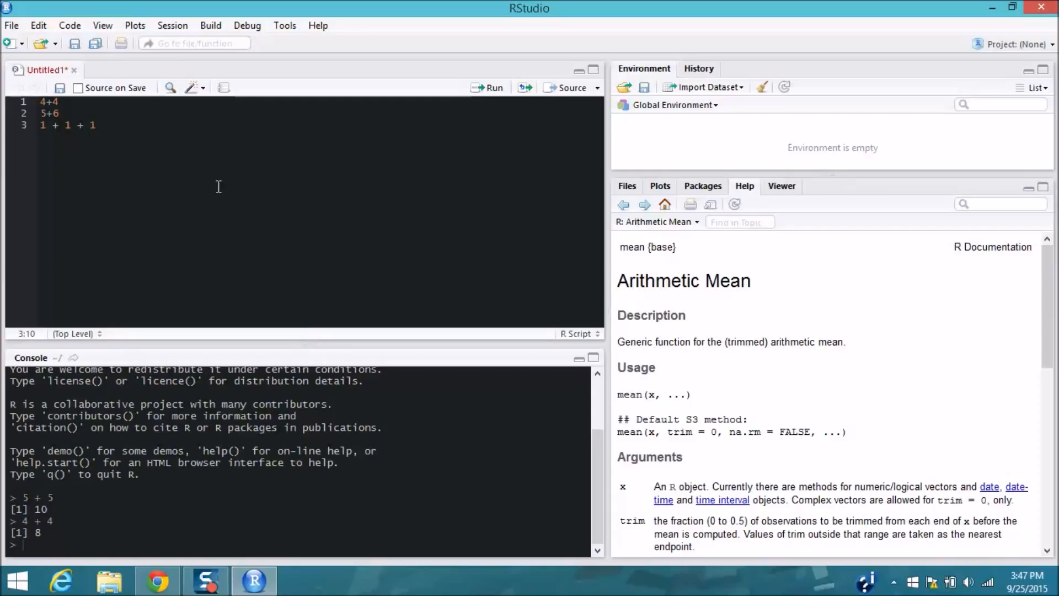
Step: Run all three lines of the script and close it without saving the changes
key("ctrl+a")
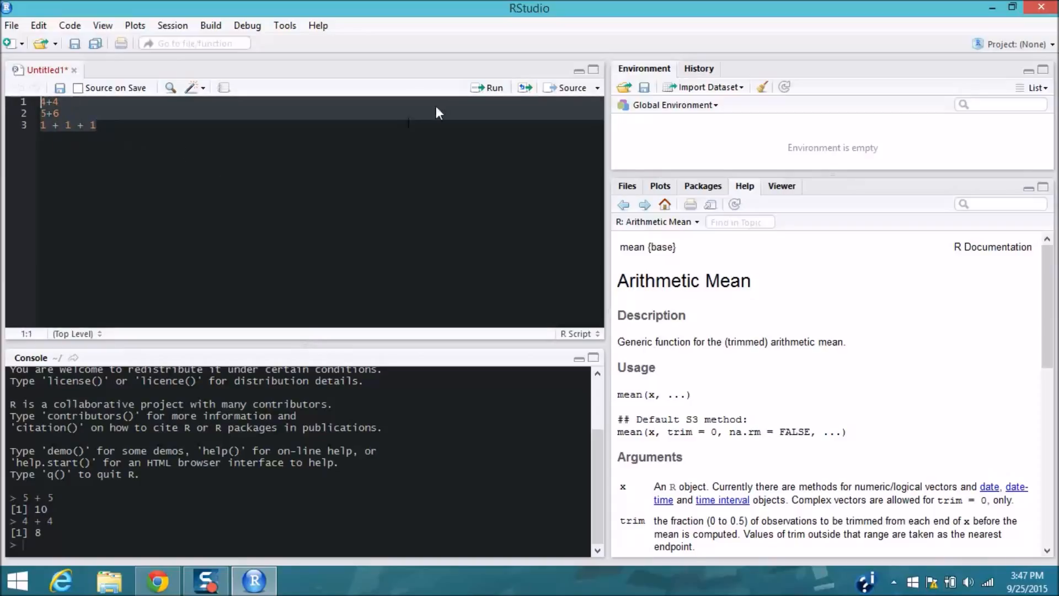
left_click(479, 92)
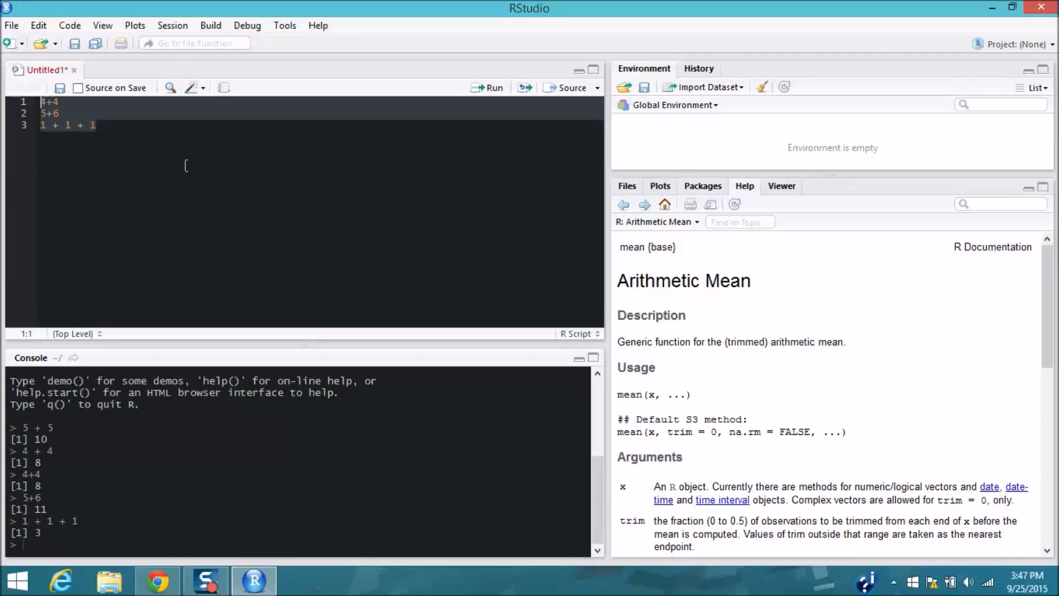
left_click(74, 69)
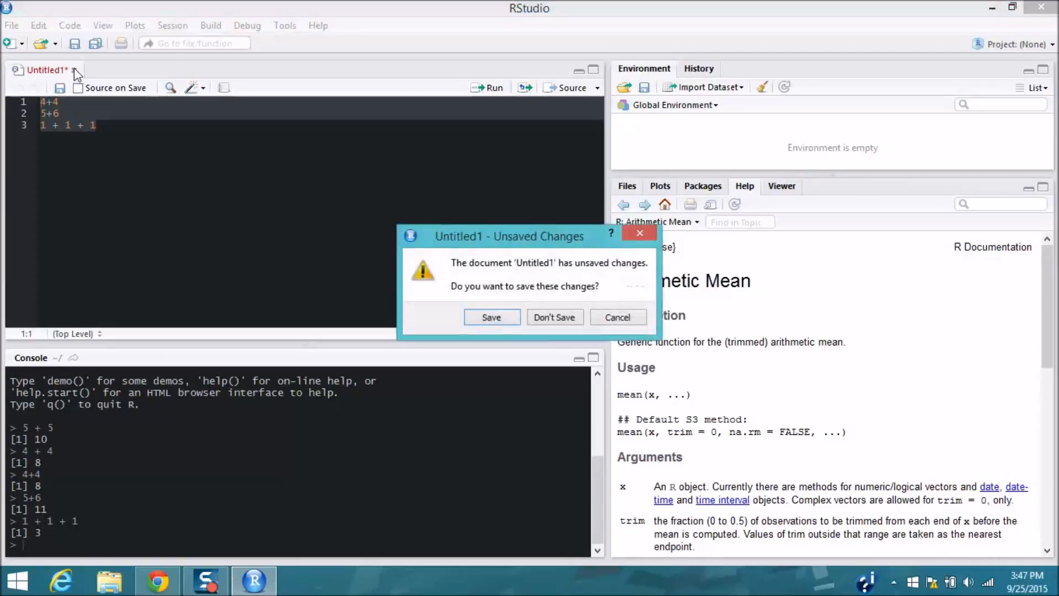
left_click(559, 318)
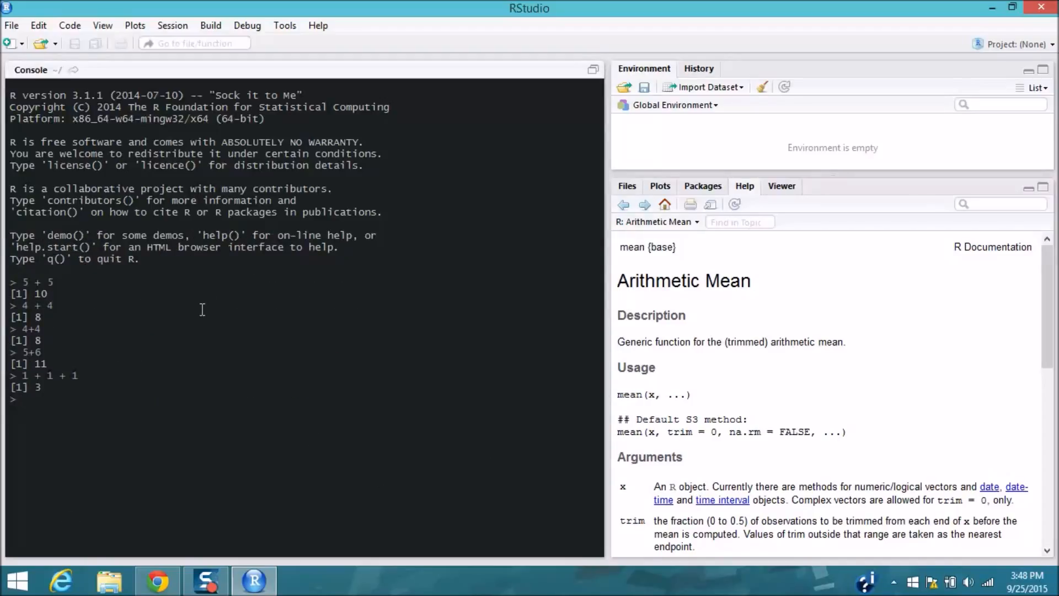
Step: View the plots area and the list of installed packages, and assign 5 to the variable x in the console
left_click(666, 187)
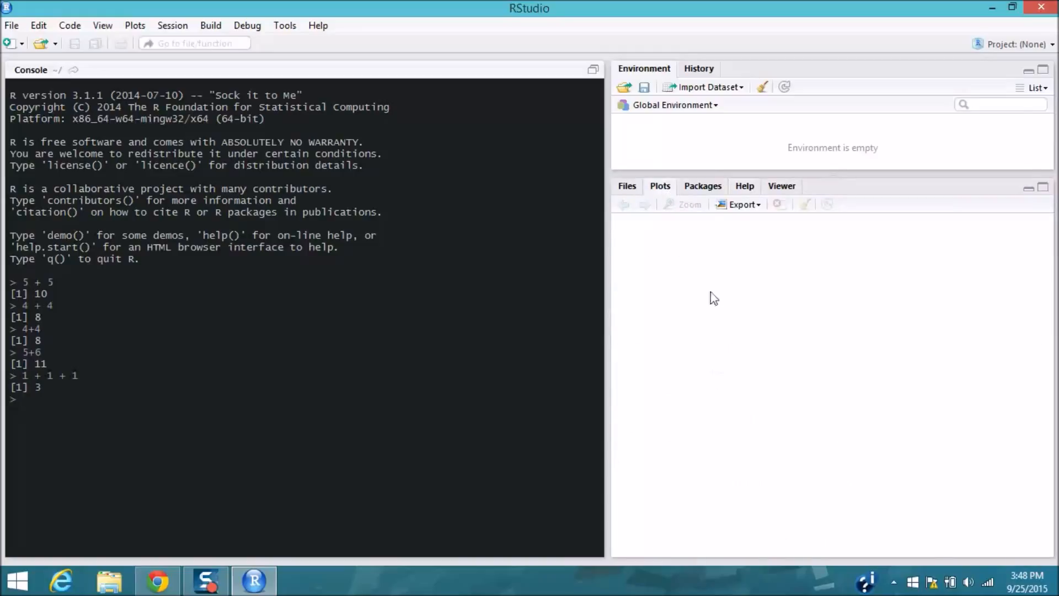
left_click(714, 186)
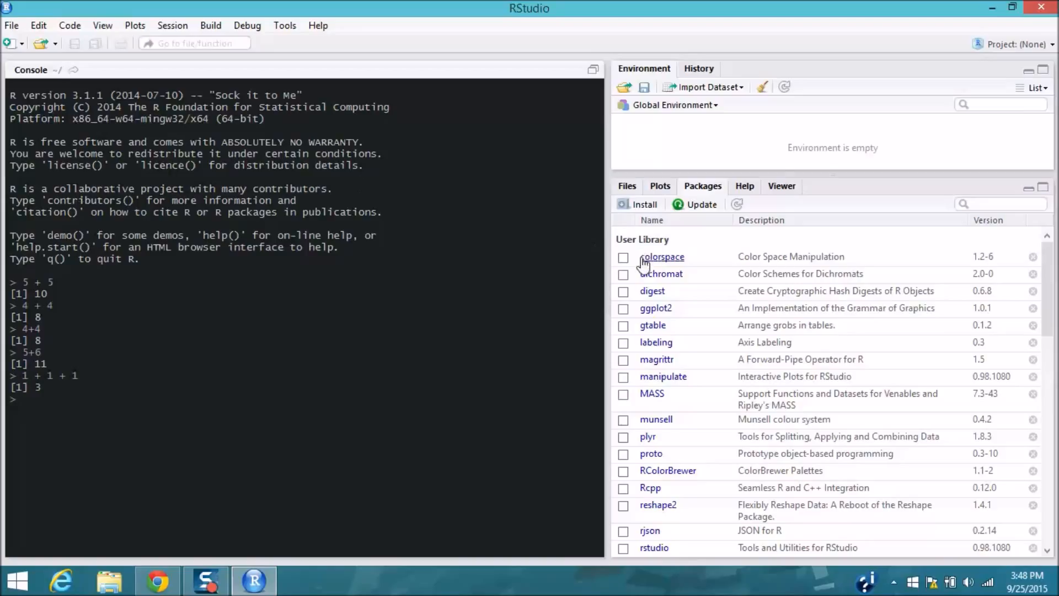
left_click(660, 186)
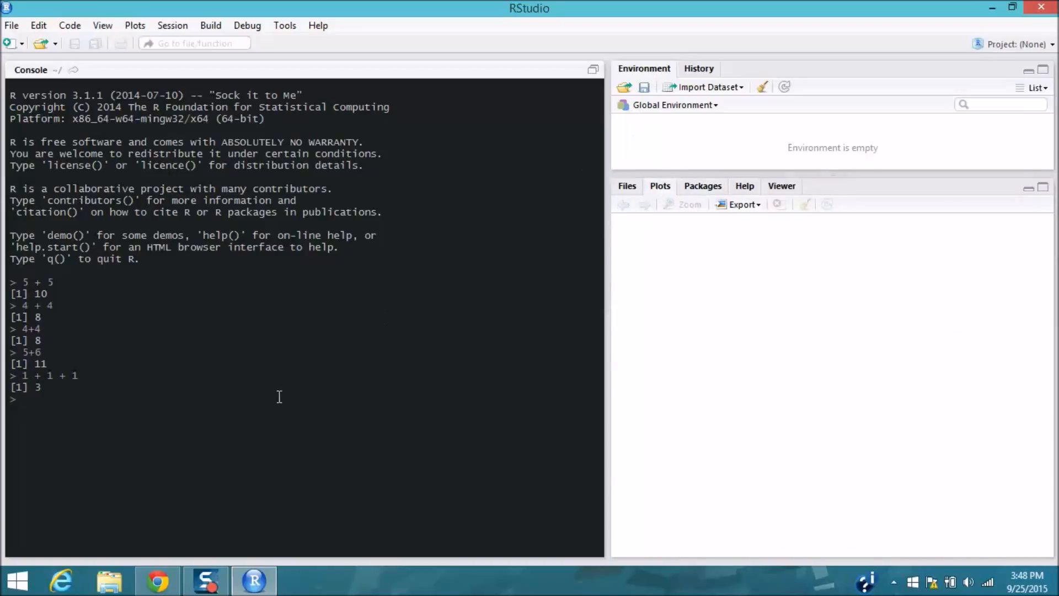
type("x = 5")
key("Return")
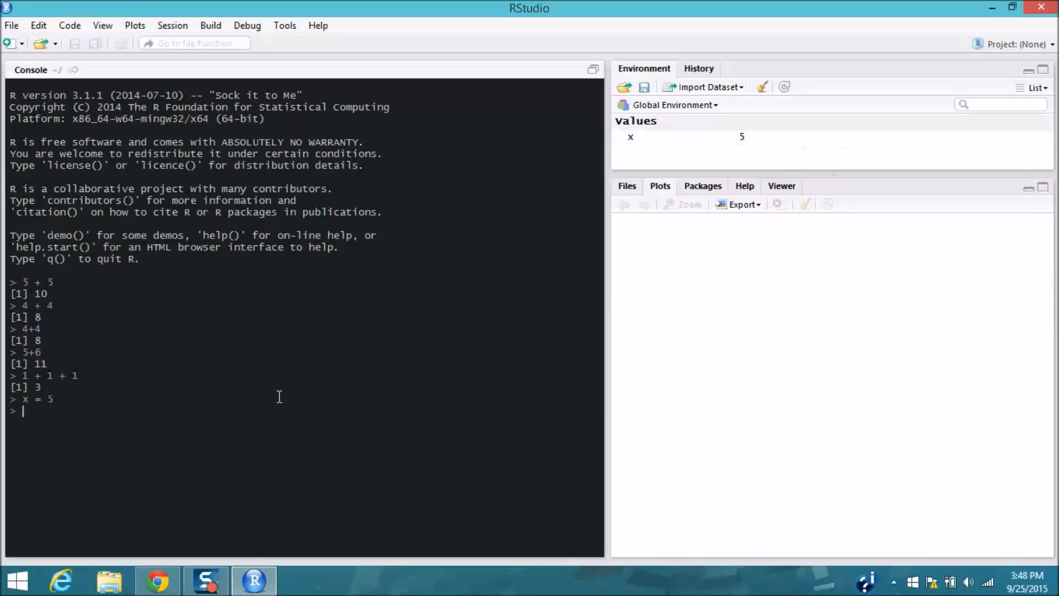